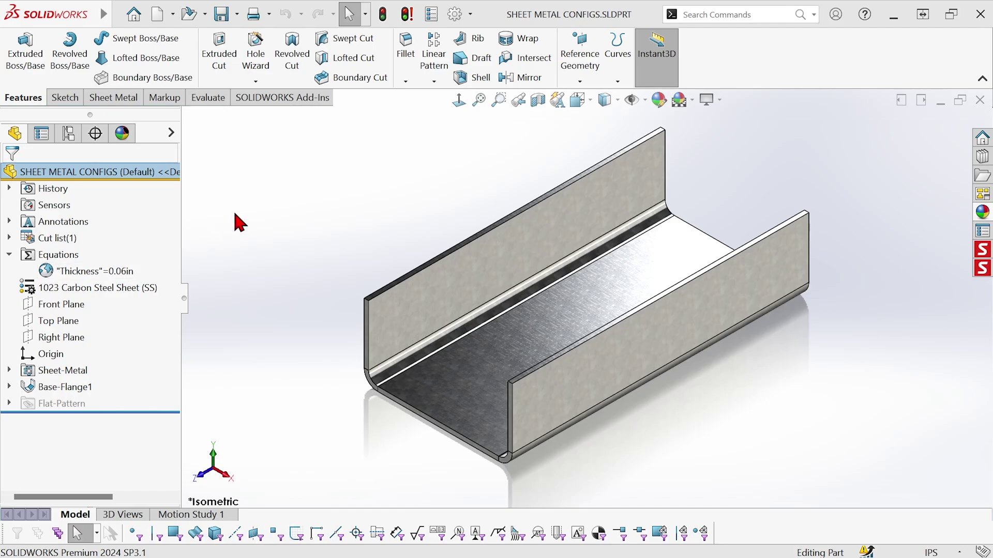
Rename the Default configuration to .06 in the ConfigurationManager
left_click(70, 137)
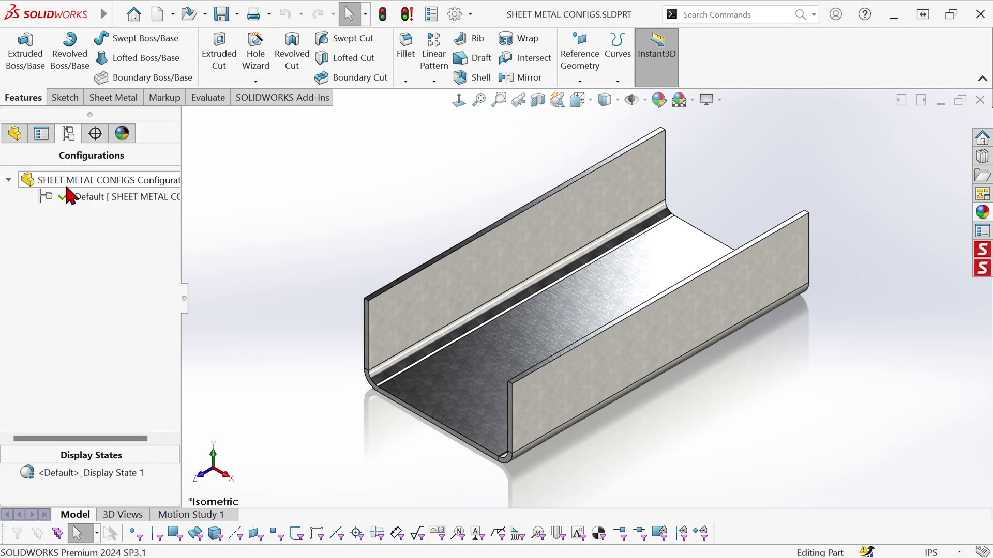
left_click(92, 194)
left_click(92, 195)
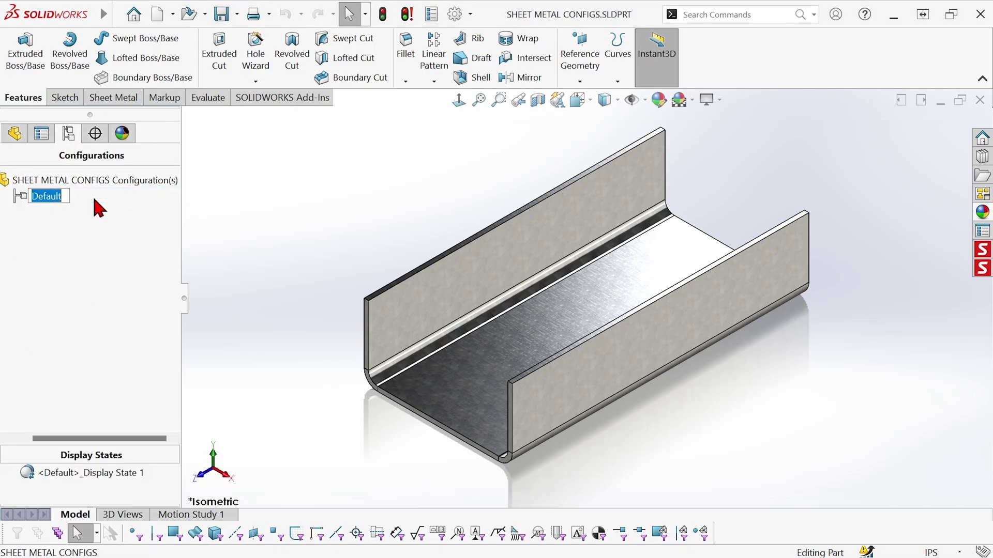
type(".06")
key("Return")
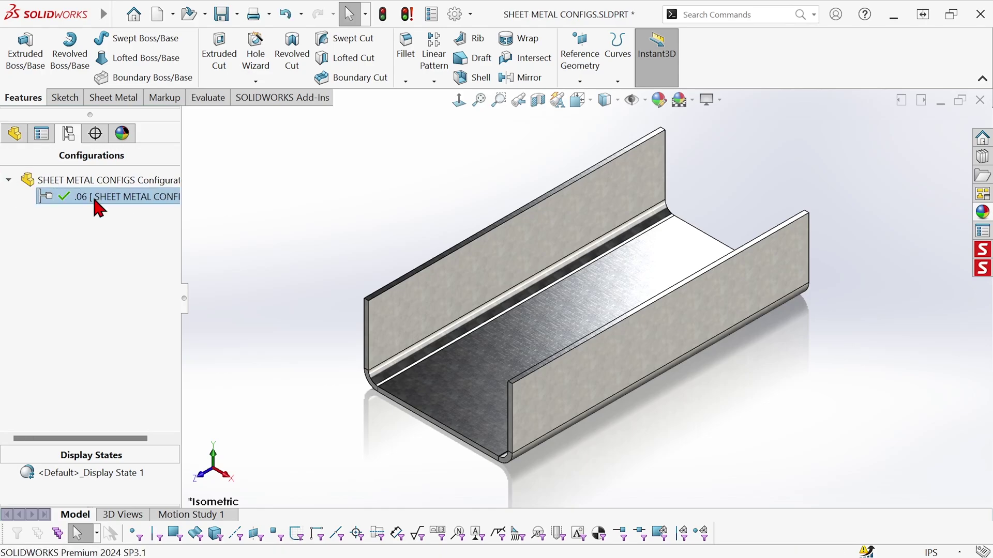
Add a new configuration named .12 and return to the FeatureManager tree
right_click(97, 184)
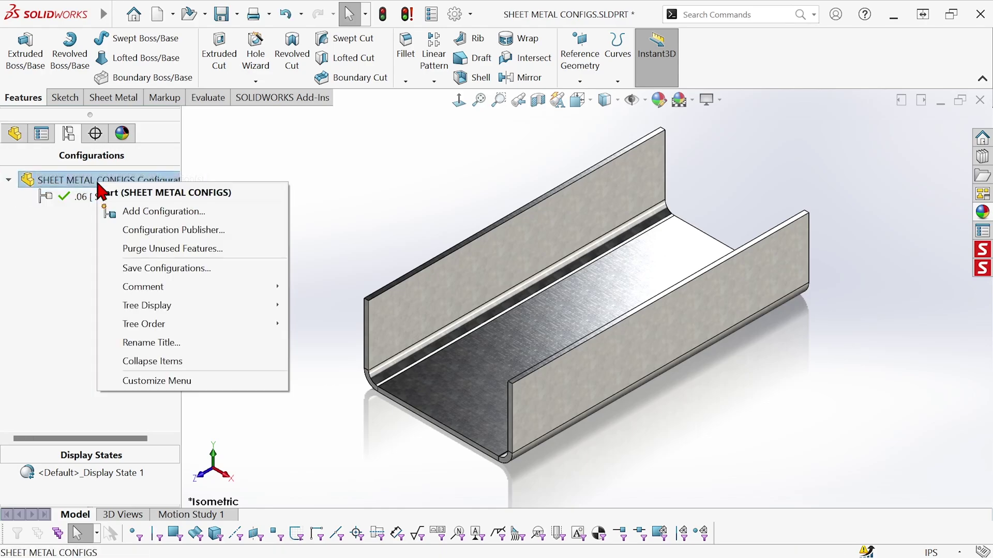
left_click(146, 216)
type(".12")
key("Return")
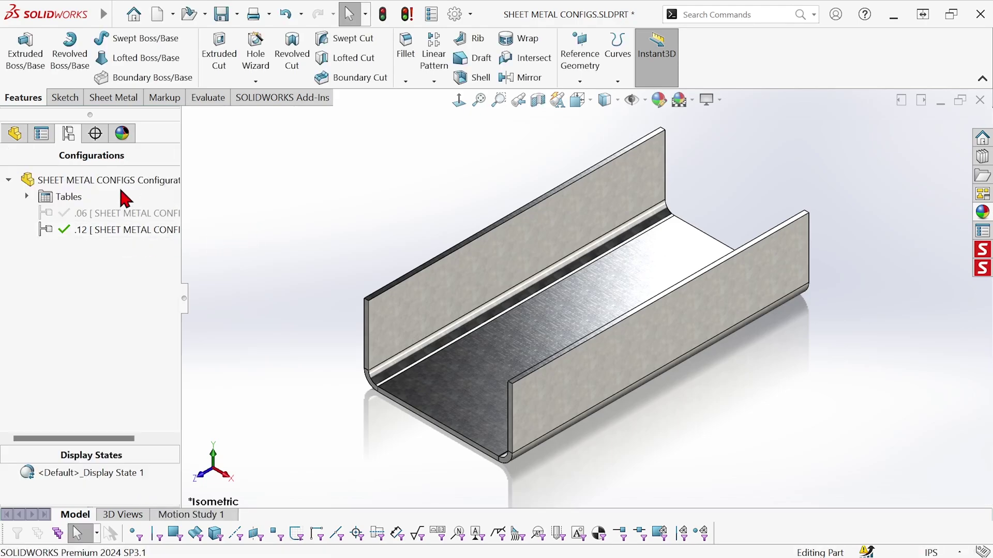
left_click(15, 135)
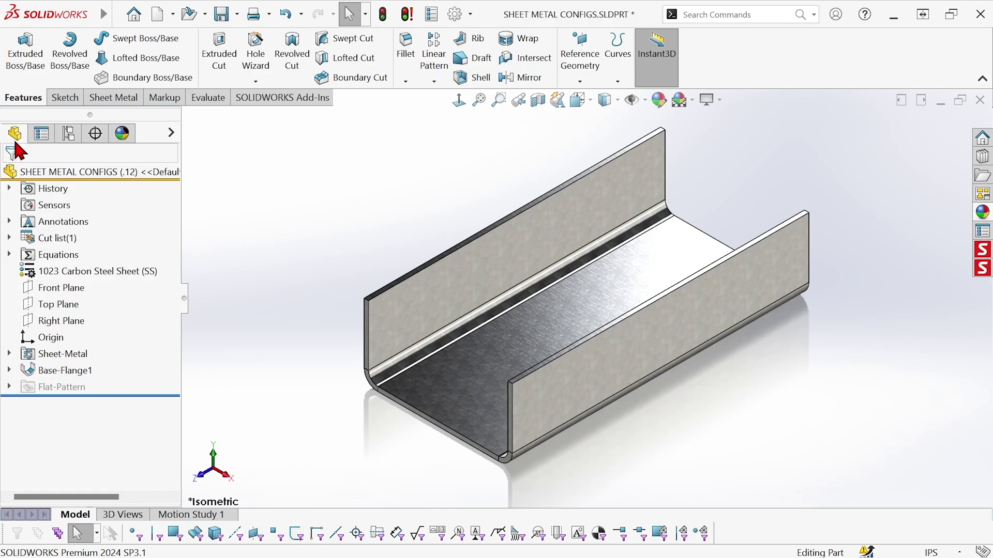
In the equations manager's Dimension View, set Thickness@Sheet-Metal to .12 for This Configuration only
right_click(56, 255)
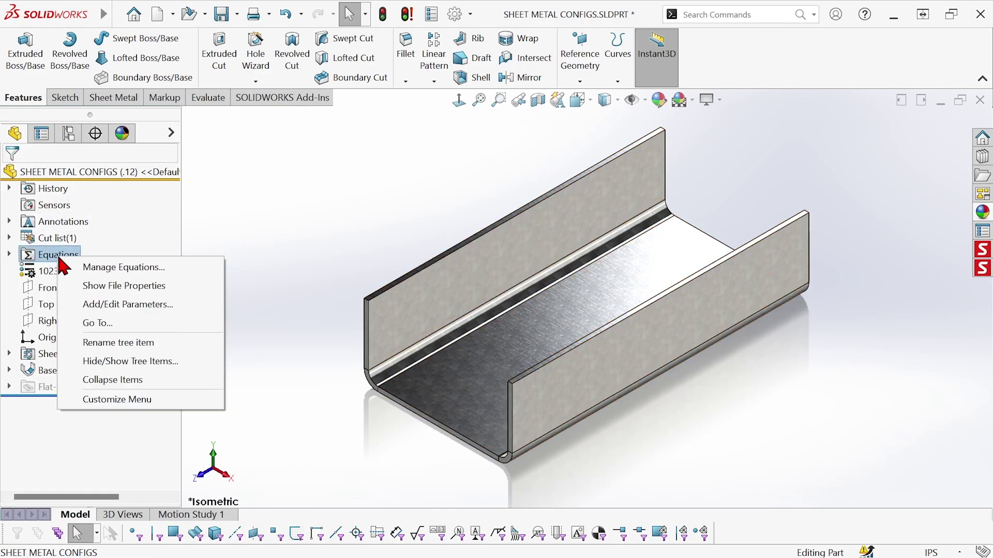
left_click(109, 267)
left_click_drag(511, 128, 488, 124)
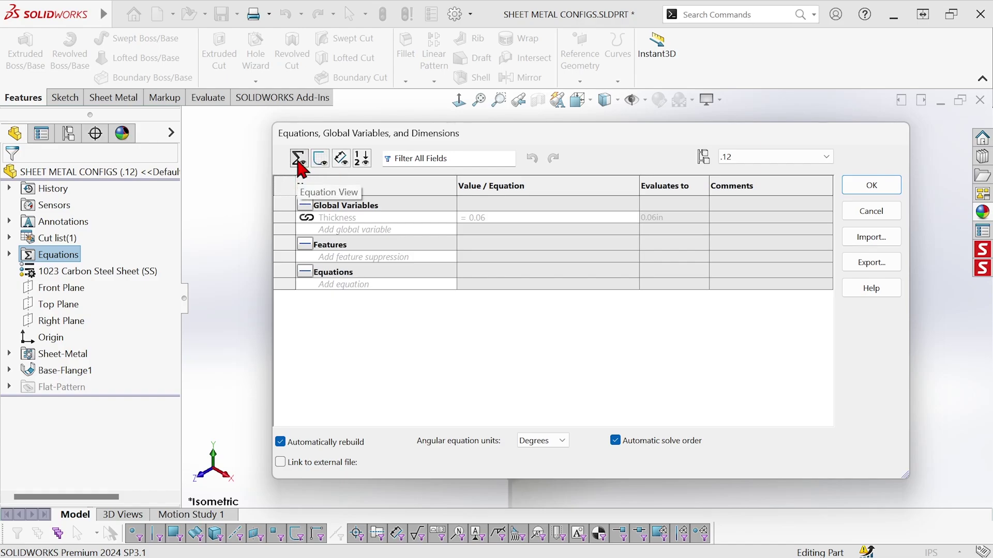
left_click(299, 159)
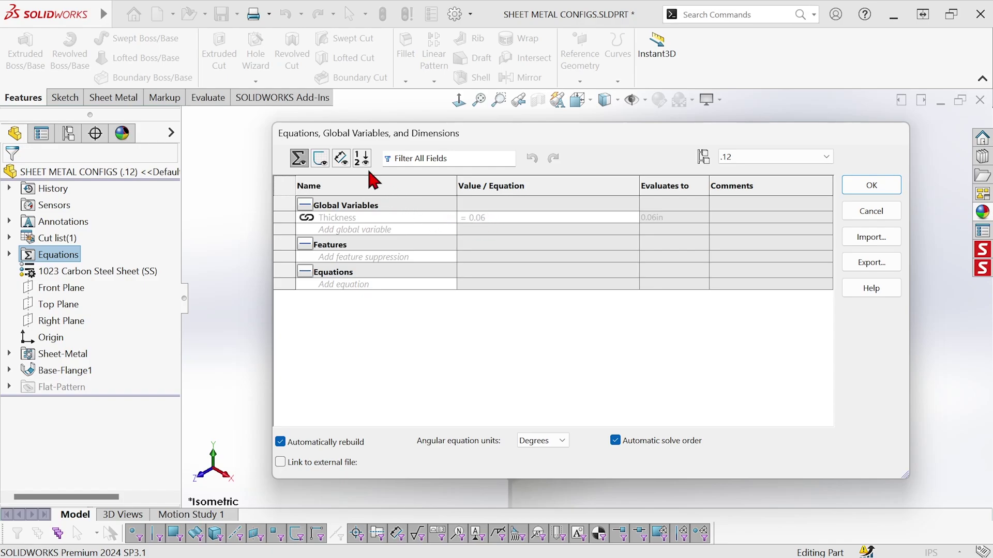
left_click(340, 158)
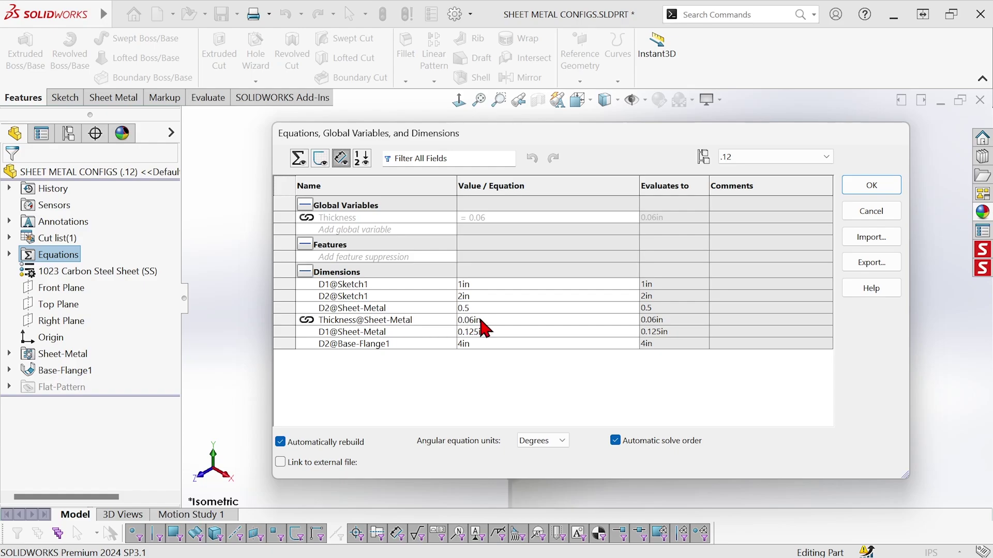
left_click(510, 318)
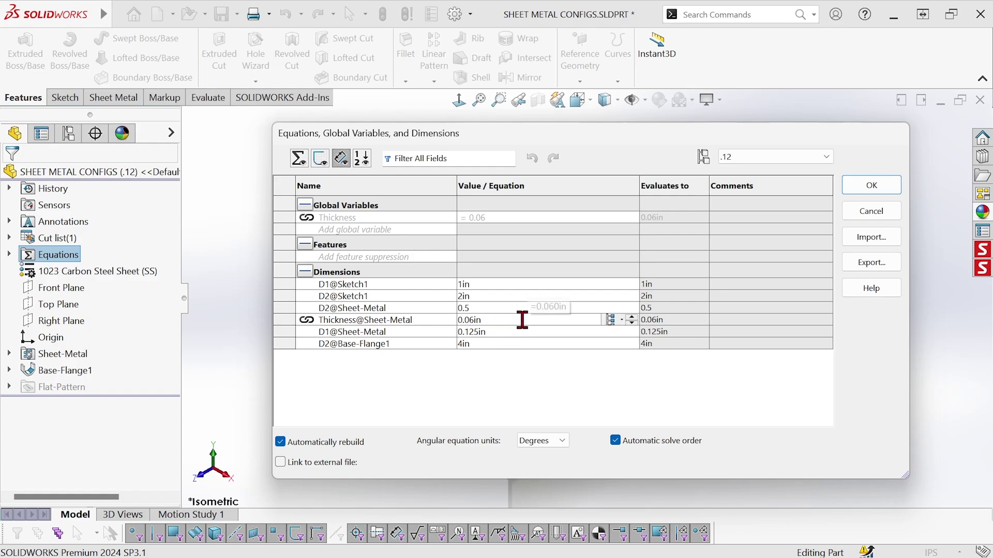
left_click_drag(521, 319, 454, 331)
type(".12")
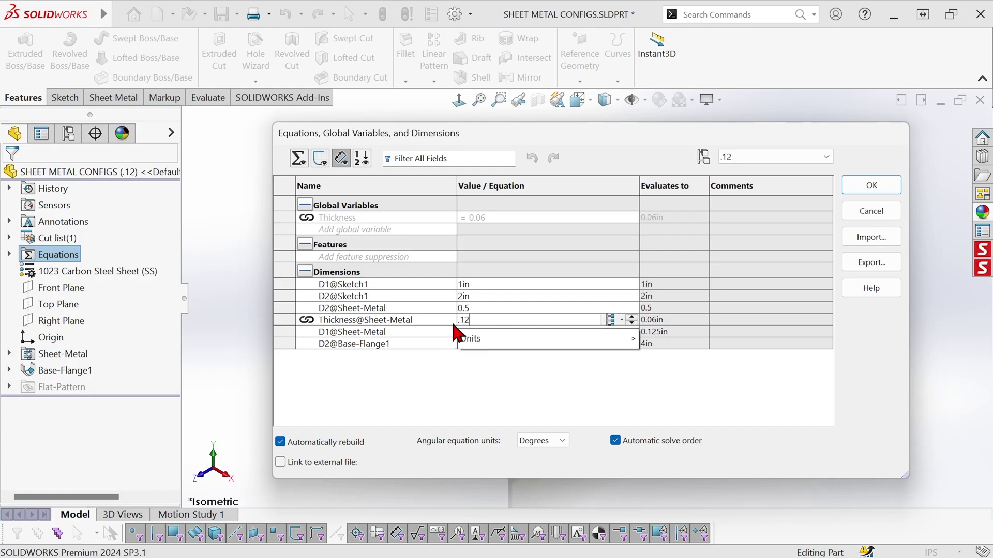
left_click(623, 322)
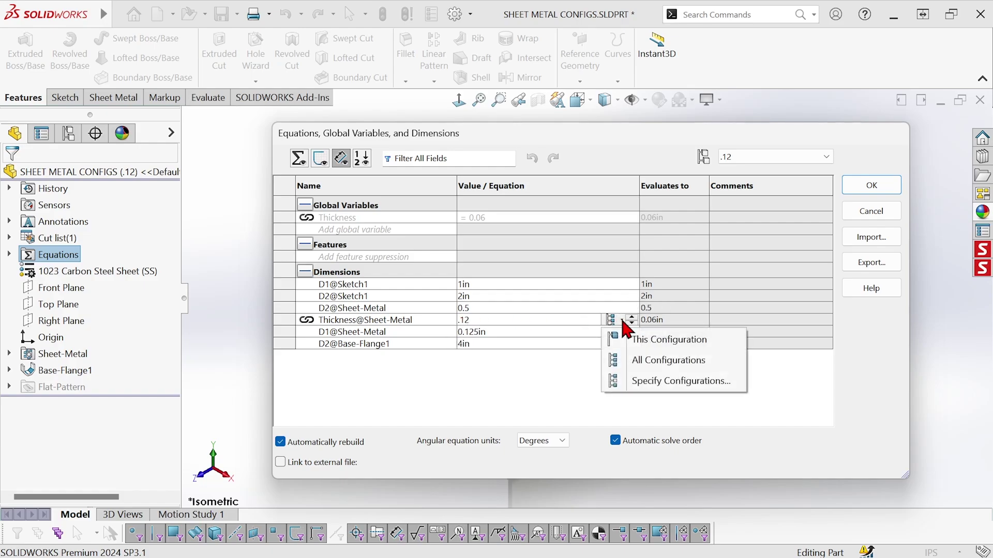
left_click(640, 341)
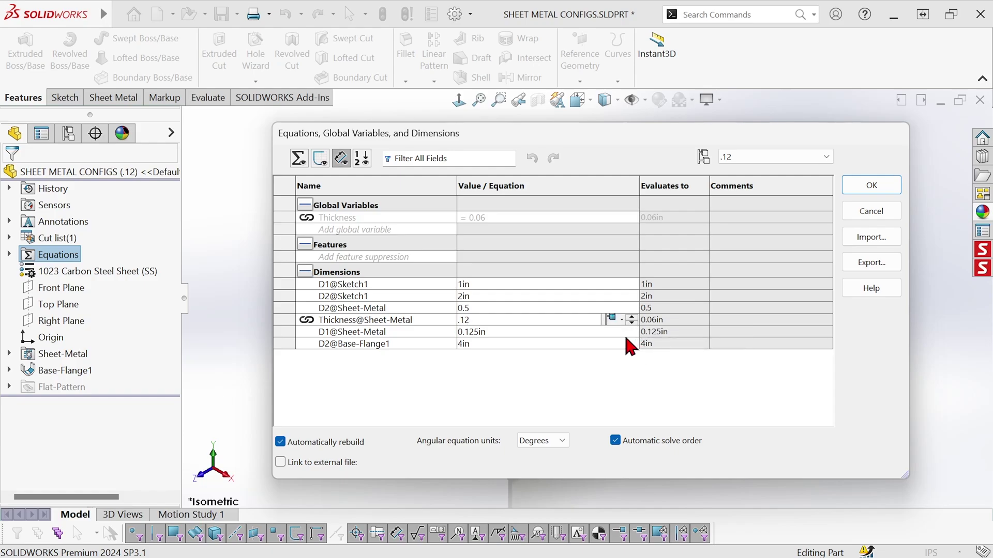
left_click(870, 184)
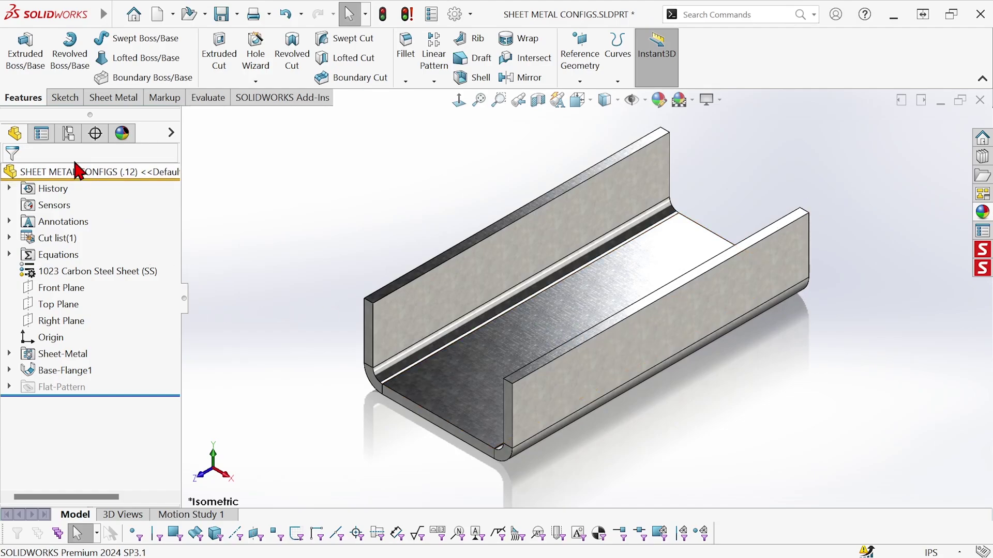
Activate the .06 configuration, then the .12 configuration, to compare wall thickness
left_click(68, 133)
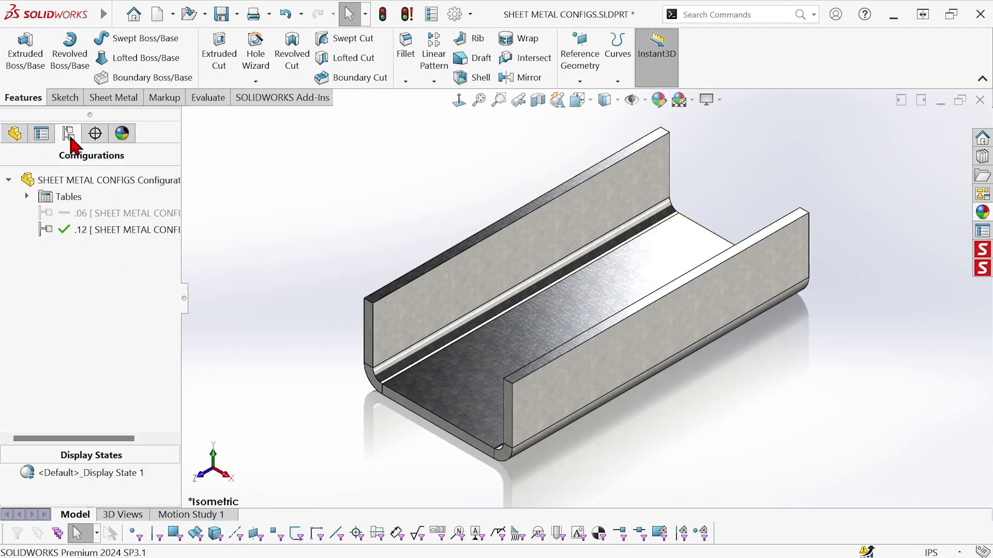
double_click(88, 214)
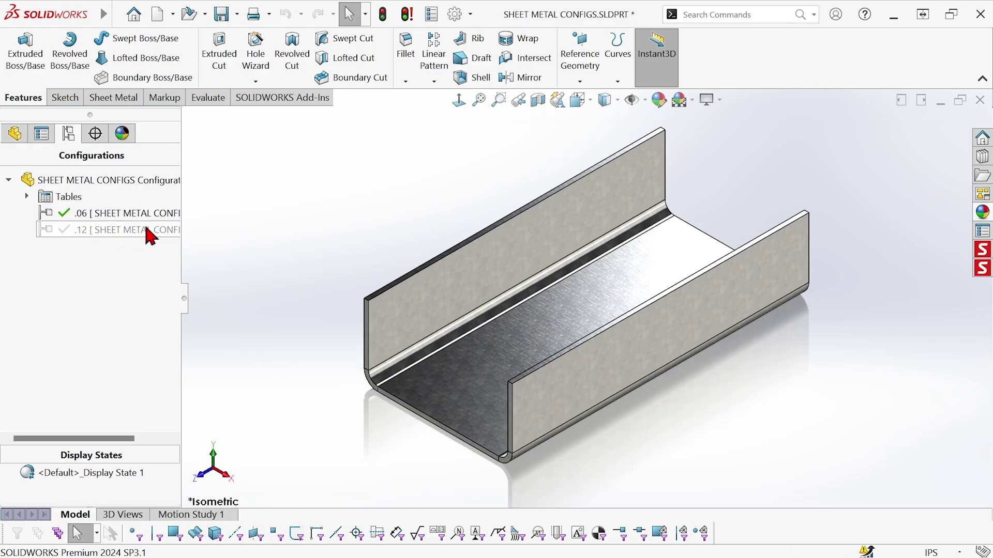
double_click(45, 229)
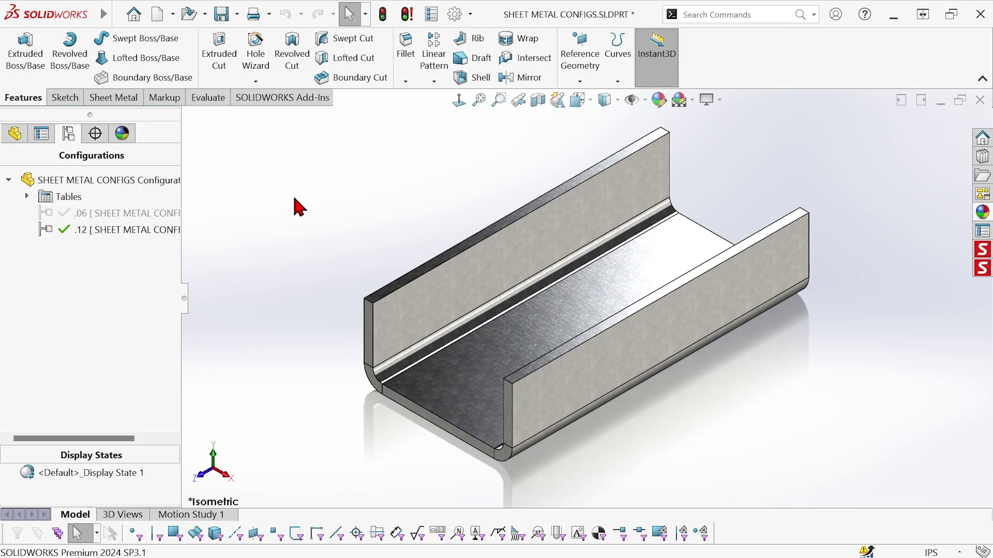
Reload the part from disk with File > Reload, discarding unsaved changes
left_click(118, 14)
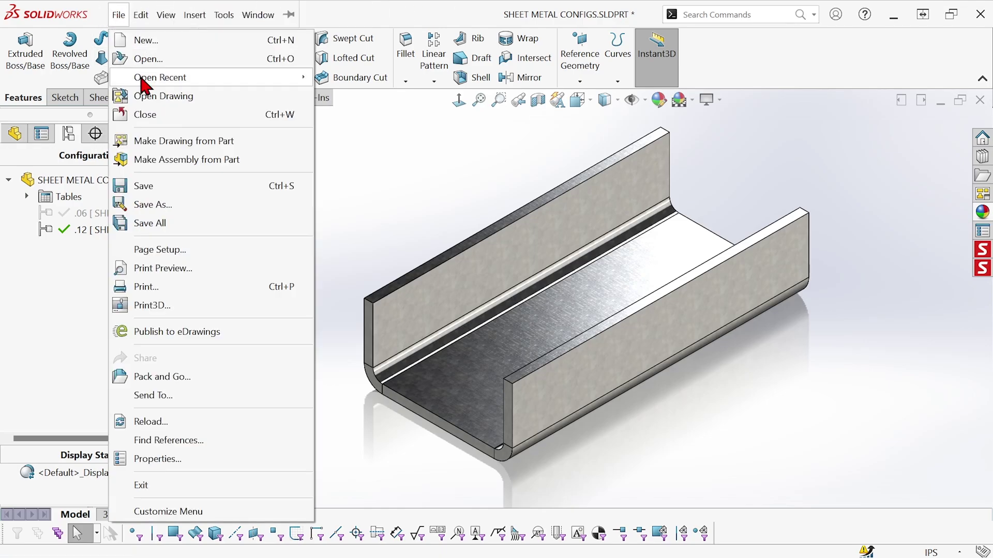
left_click(155, 422)
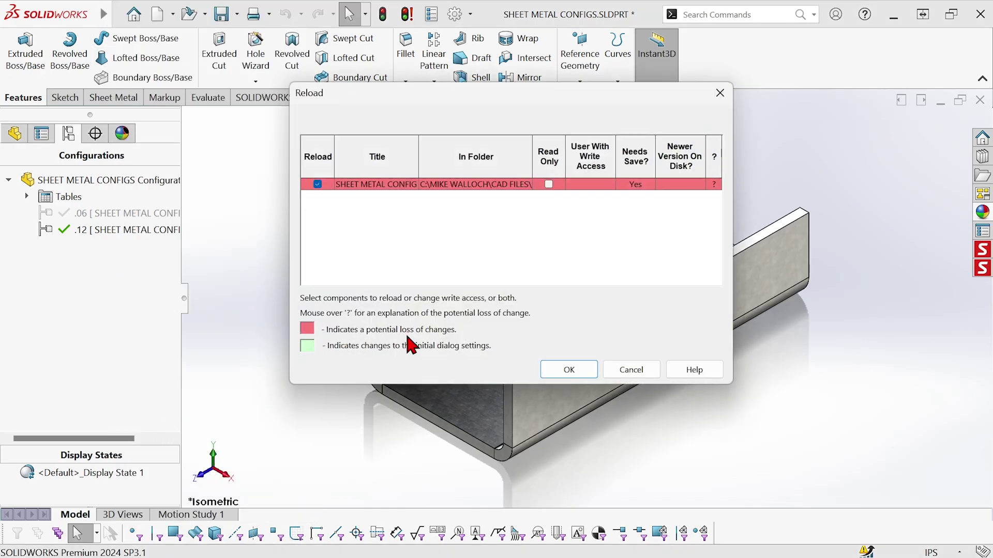
left_click(566, 369)
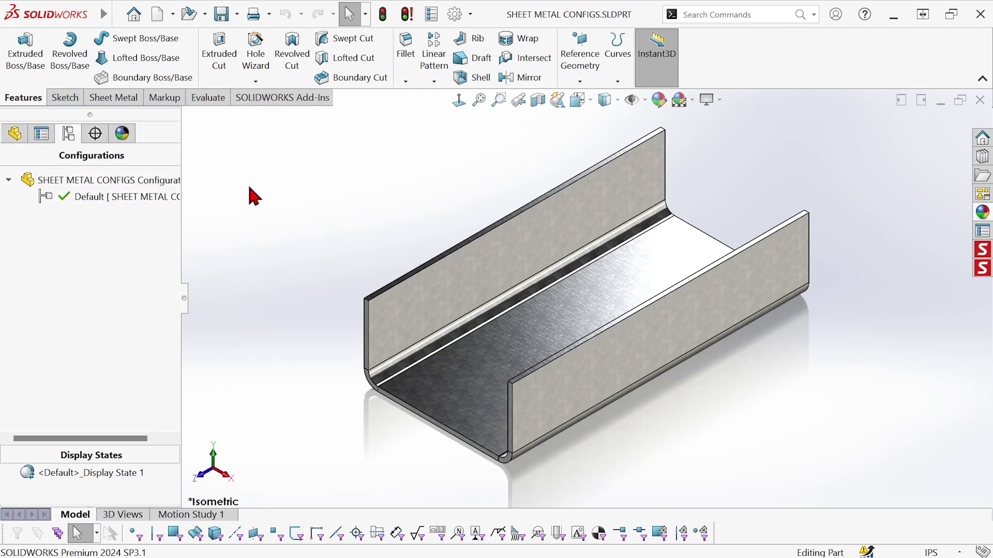
Open Configure Dimension on the Sheet-Metal Thickness, showing Default at 0.060in
left_click(15, 137)
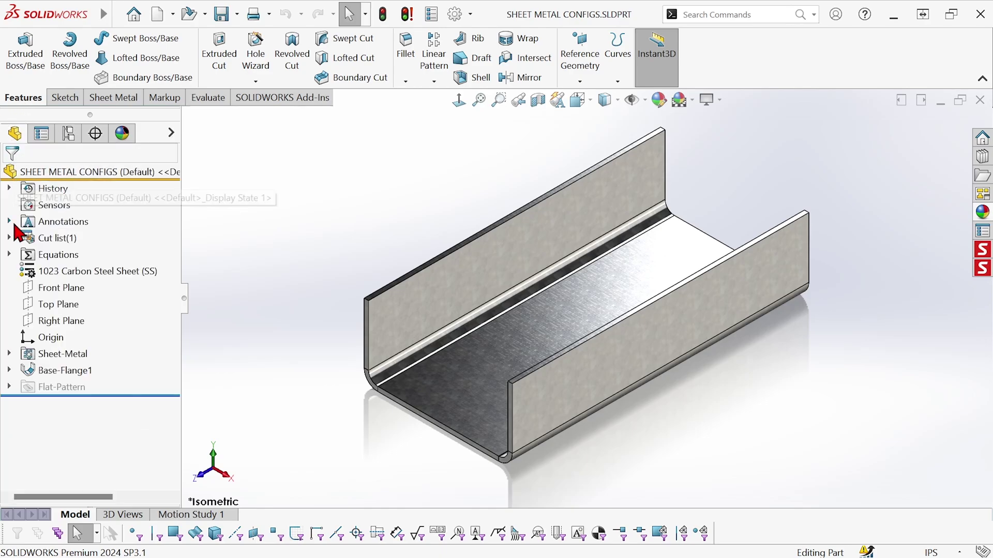
left_click(9, 254)
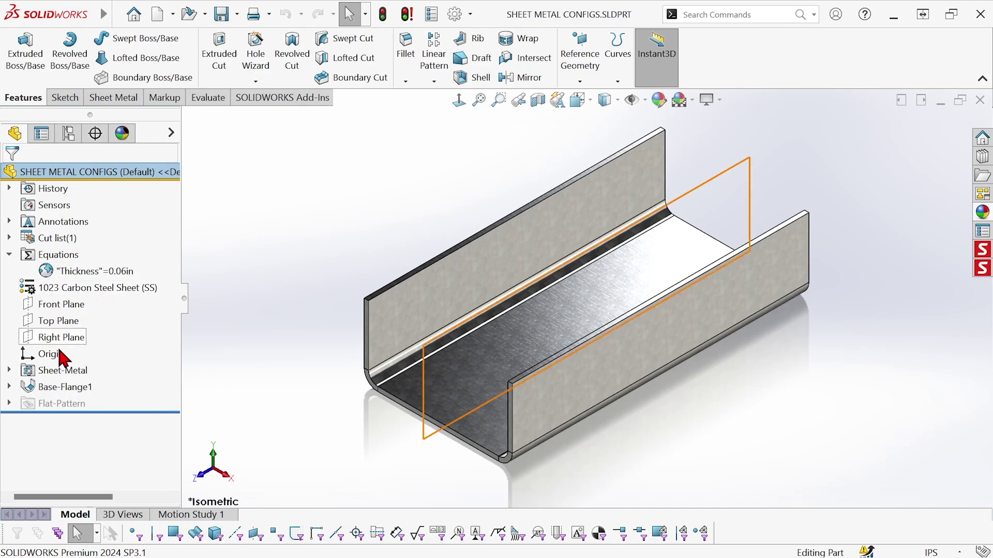
left_click(29, 374)
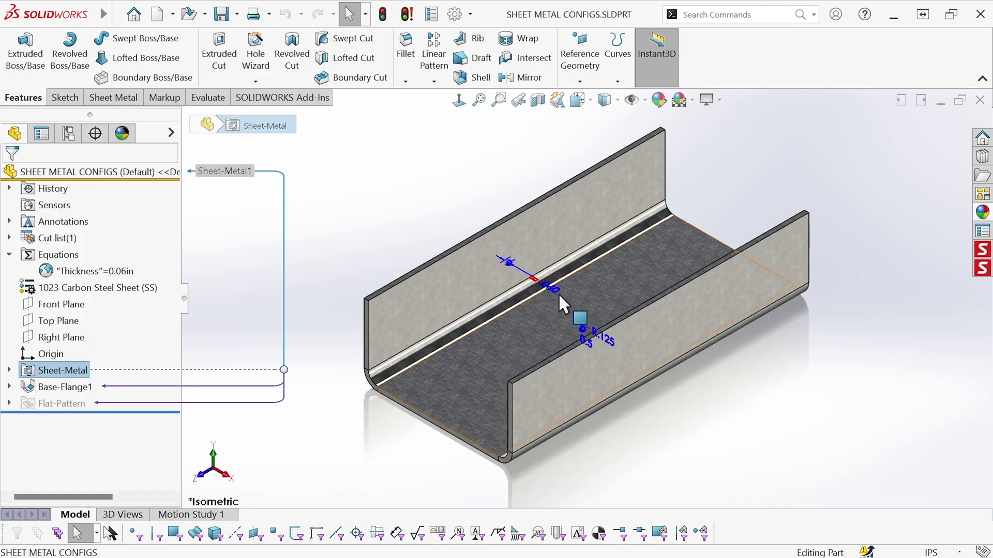
right_click(516, 274)
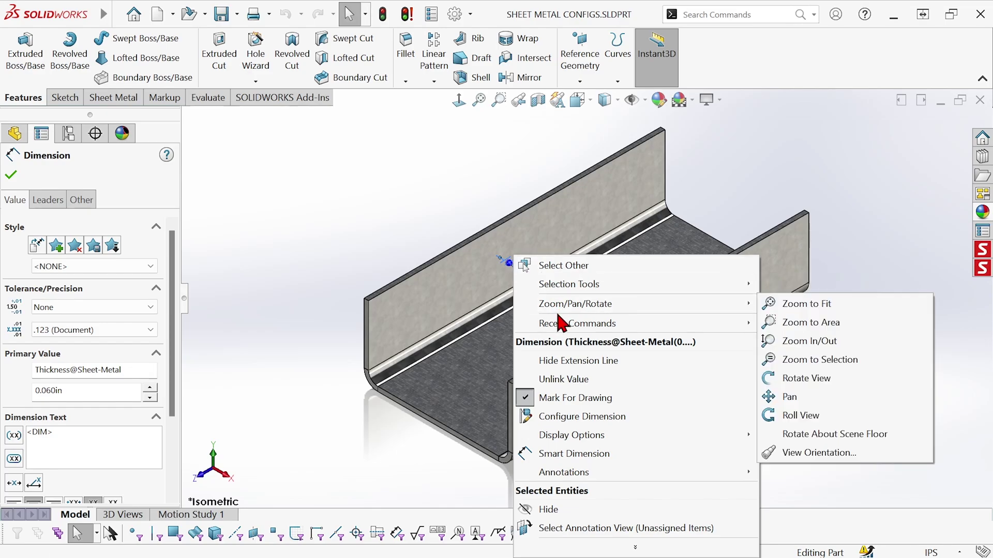
left_click(569, 418)
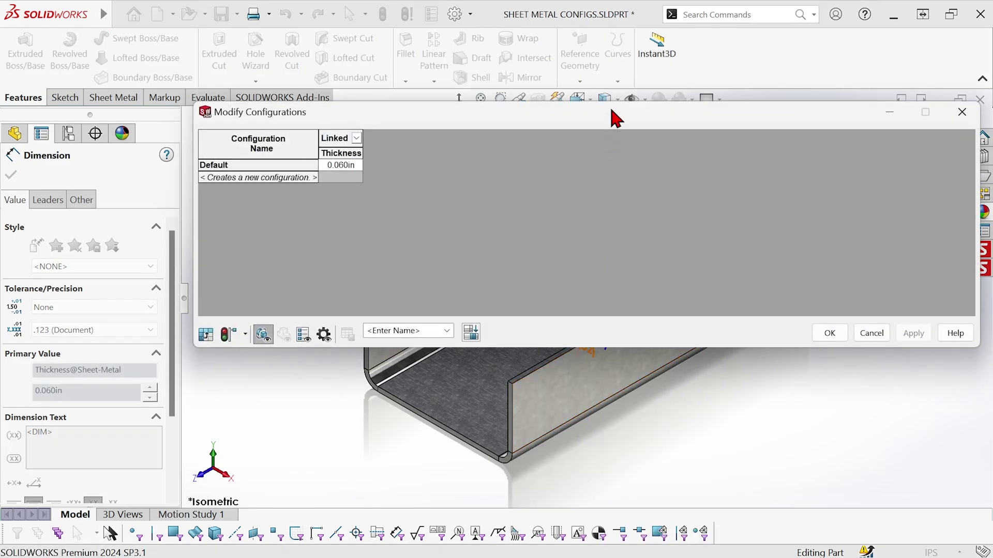
Rename the Default row in the Modify Configurations table to .06
left_click_drag(613, 118, 558, 121)
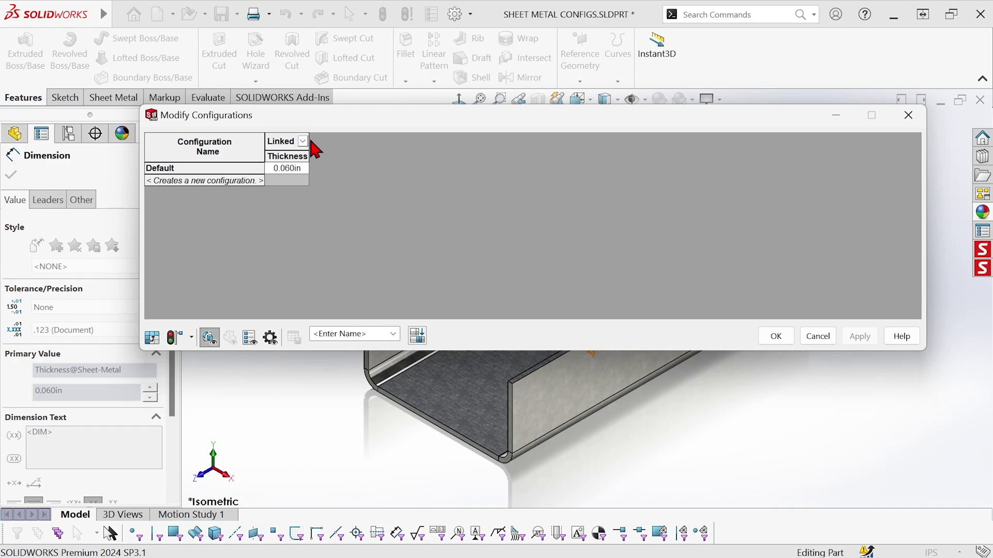
left_click_drag(308, 141, 413, 141)
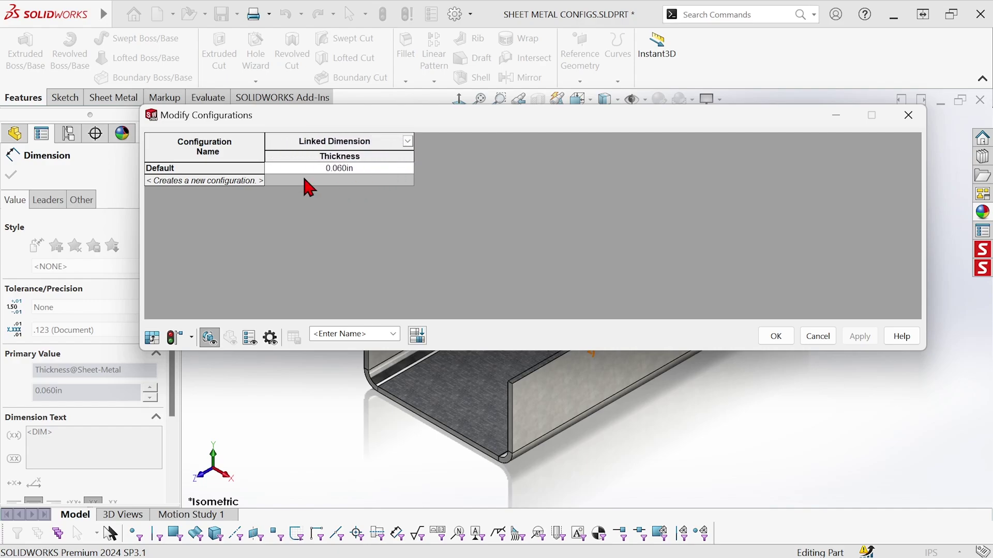
left_click(182, 169)
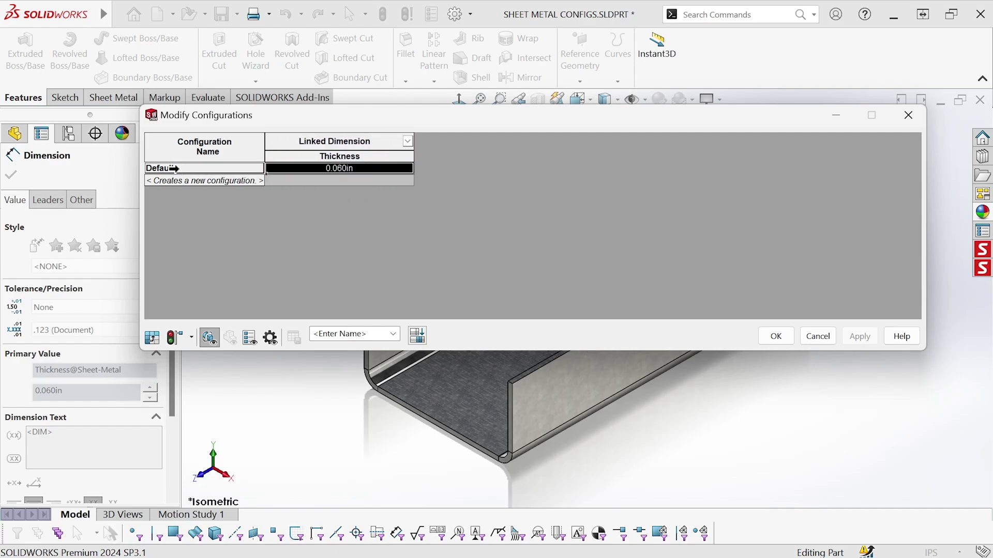
right_click(173, 168)
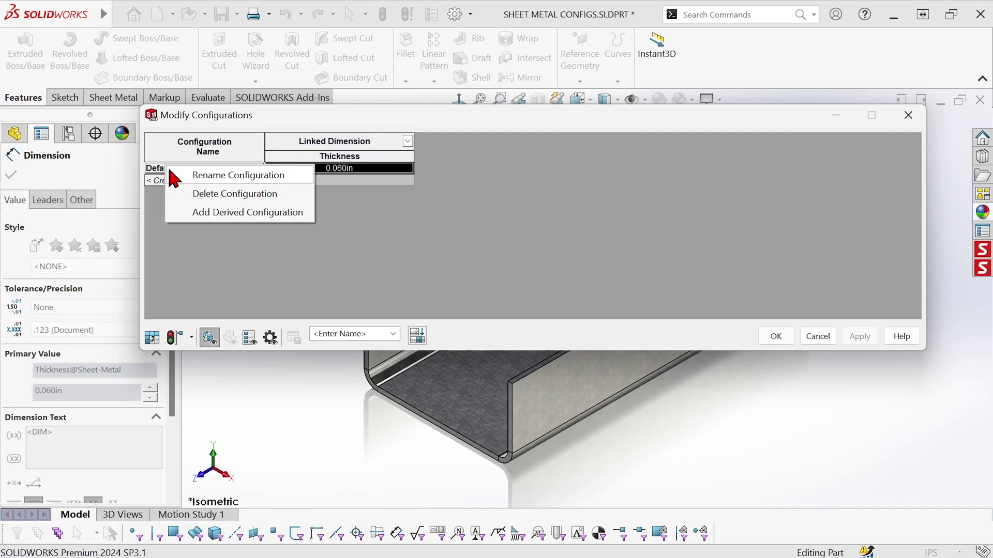
left_click(222, 176)
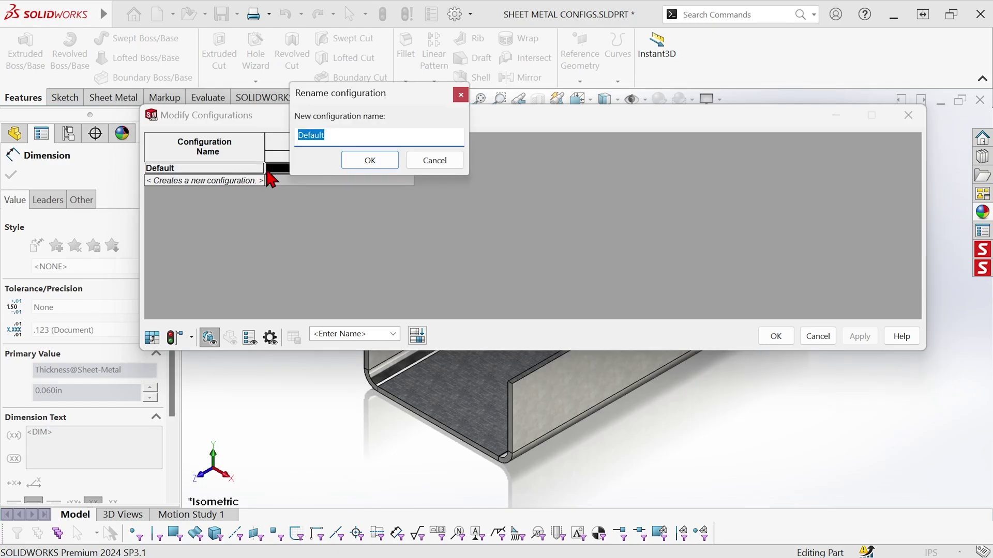
key("BackSpace")
left_click(361, 160)
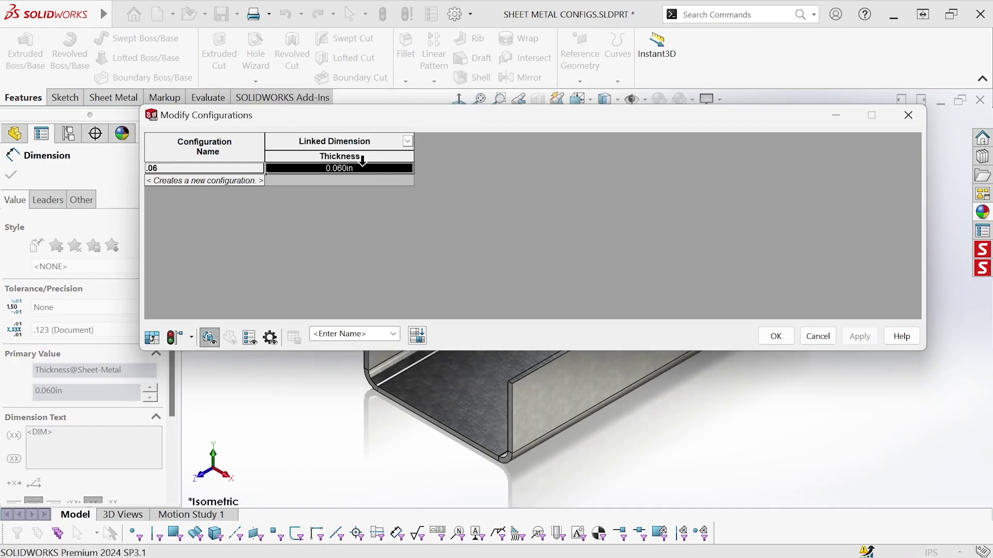
Add configuration .12 with a thickness of 0.120in
left_click(213, 182)
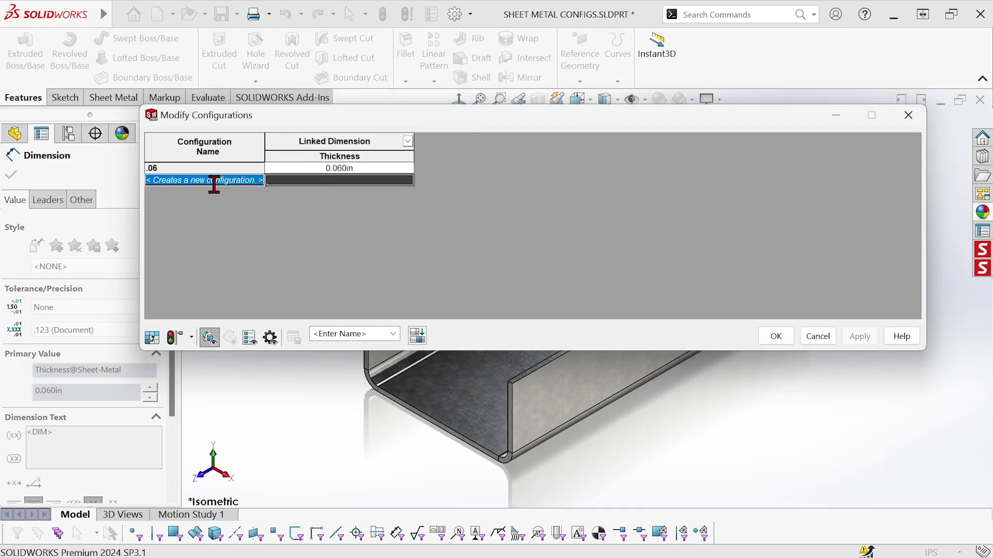
type(".12")
left_click(321, 179)
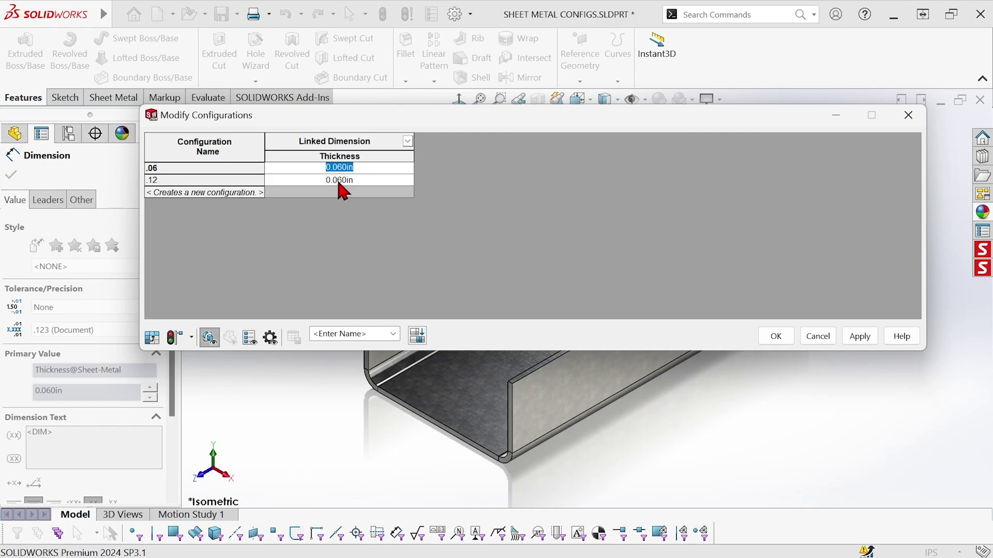
left_click(354, 181)
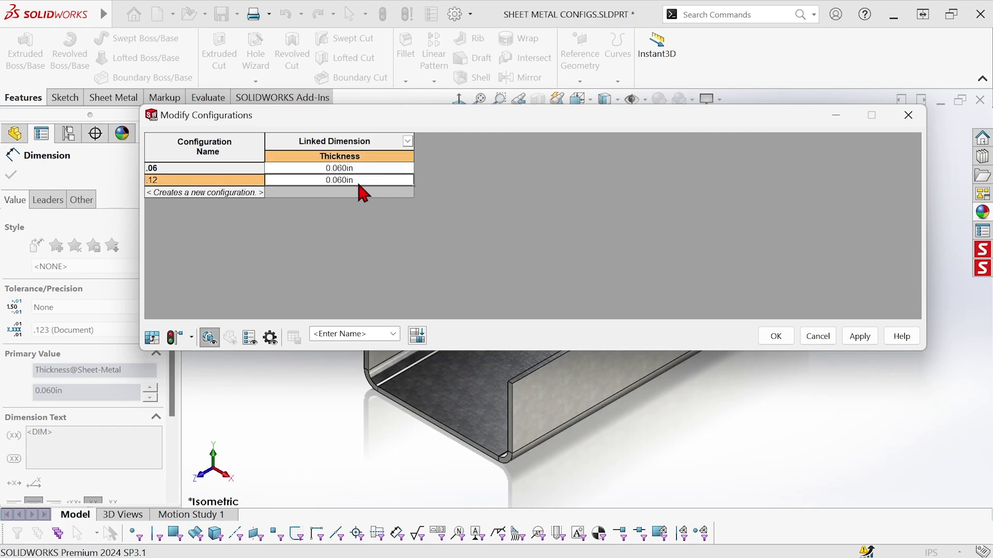
type(".12")
left_click(231, 192)
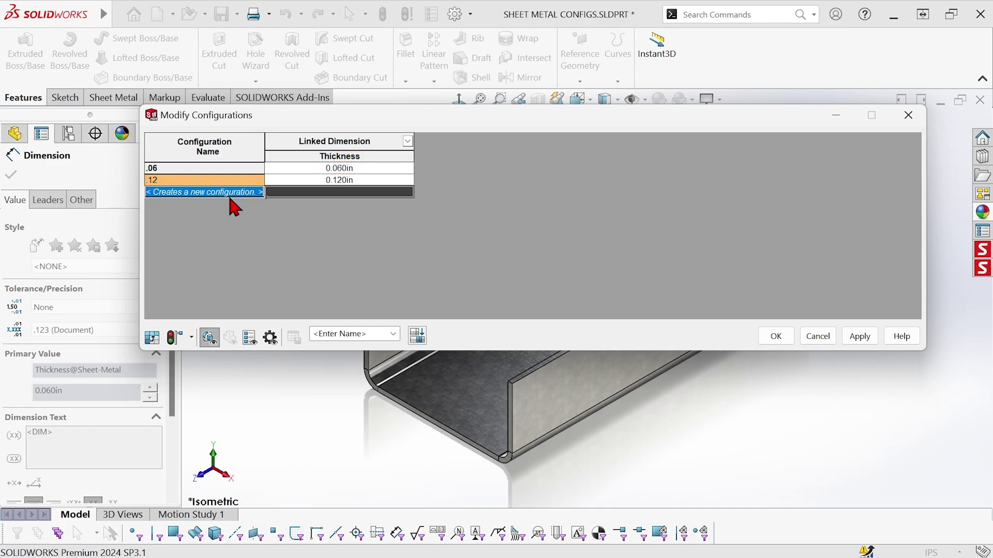
Add configuration .18 with a thickness of 0.180in and apply the changes
left_click(230, 199)
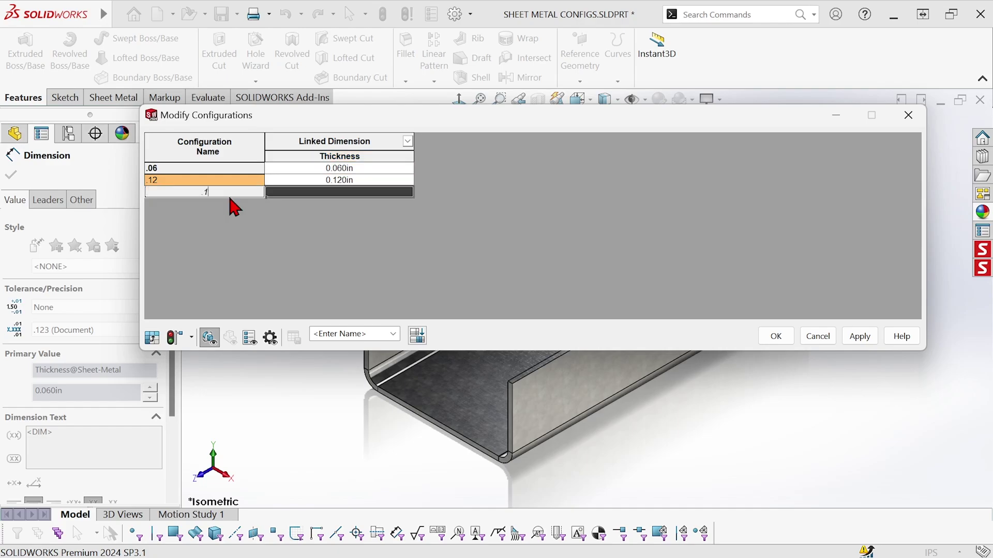
type(".18")
left_click(326, 193)
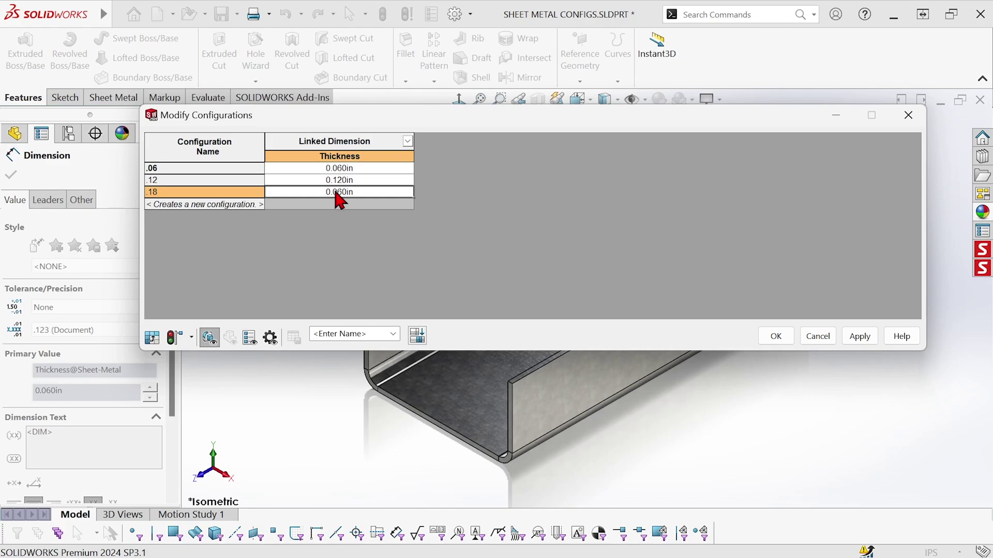
type(".18")
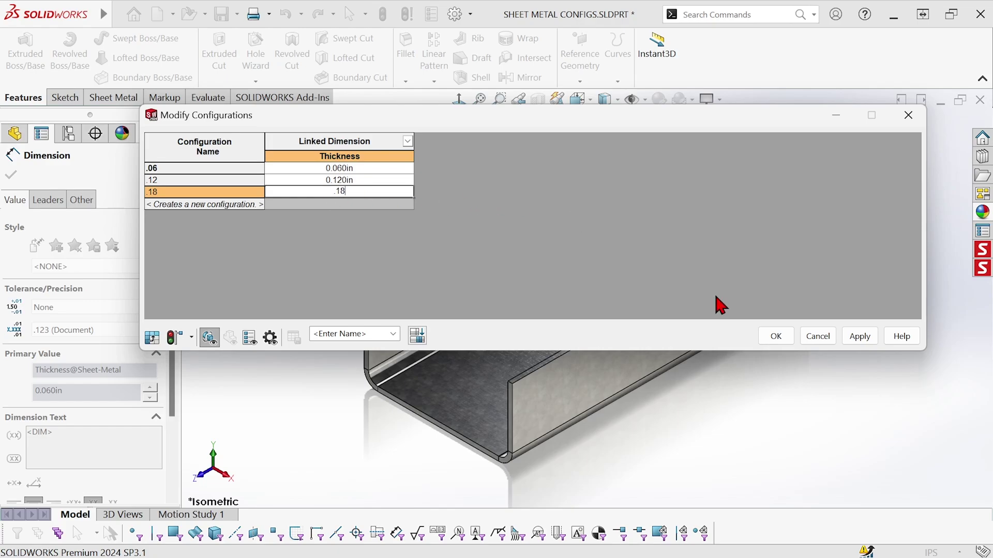
left_click(853, 338)
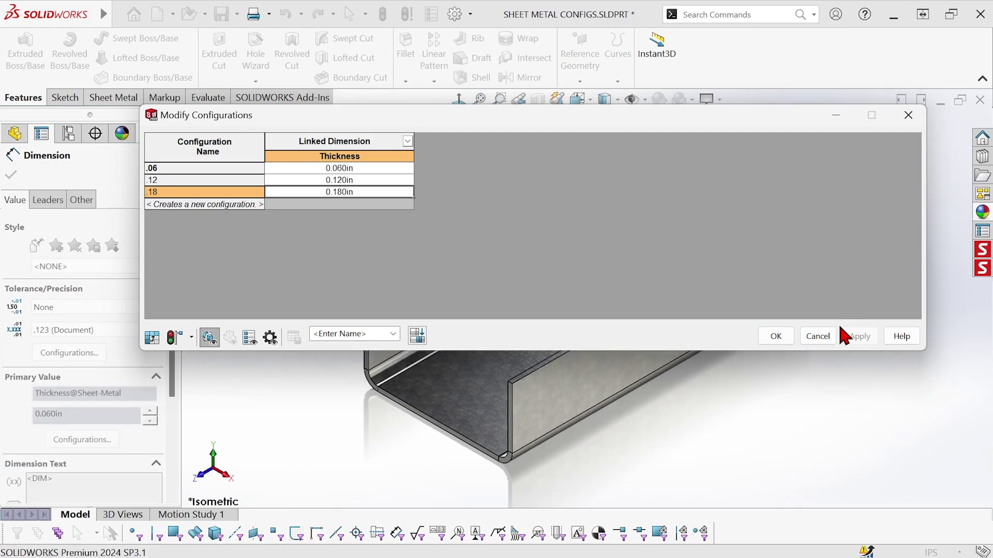
Preview configurations .12 and .18, then return to .06 and close the table with OK
left_click_drag(588, 115, 505, 17)
left_click_drag(840, 104, 414, 124)
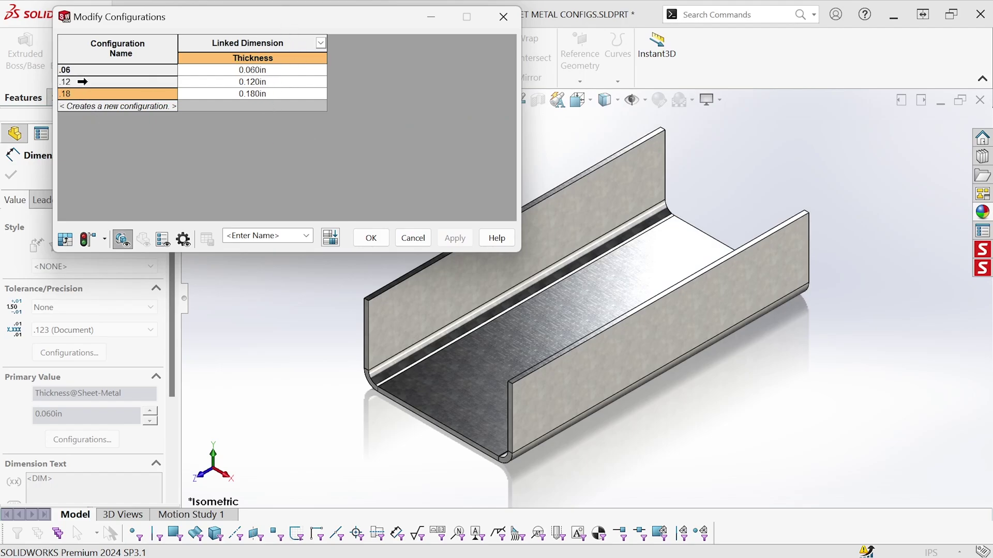
double_click(104, 81)
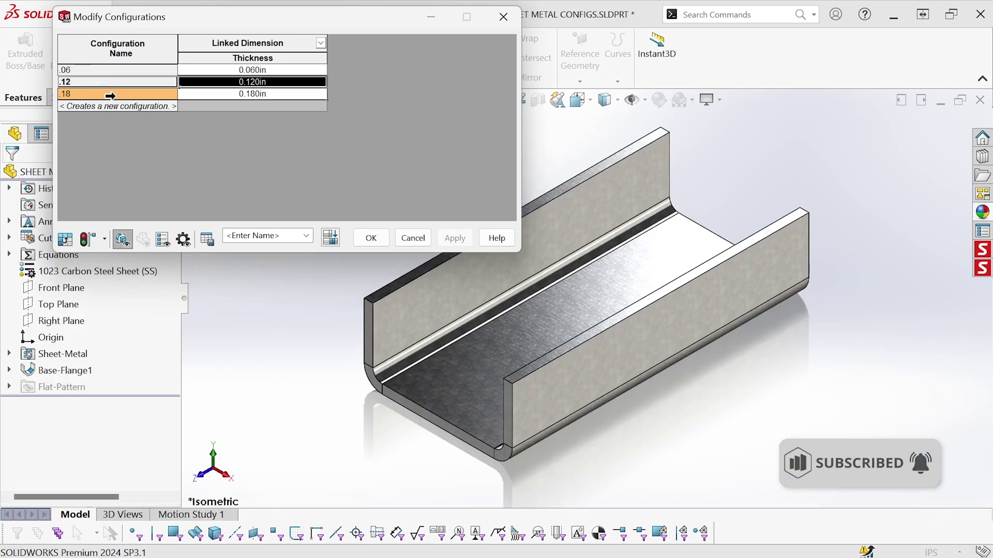
left_click(111, 94)
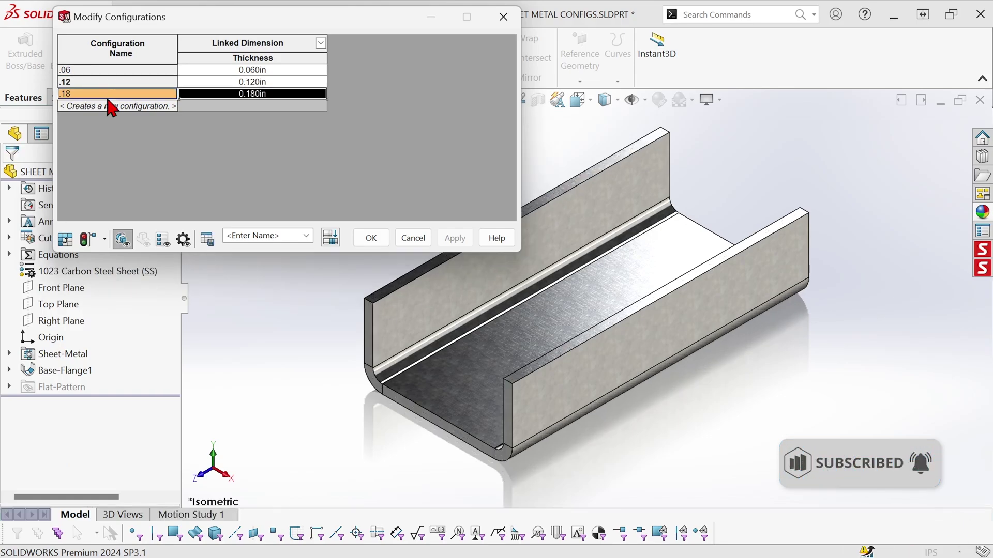
double_click(79, 94)
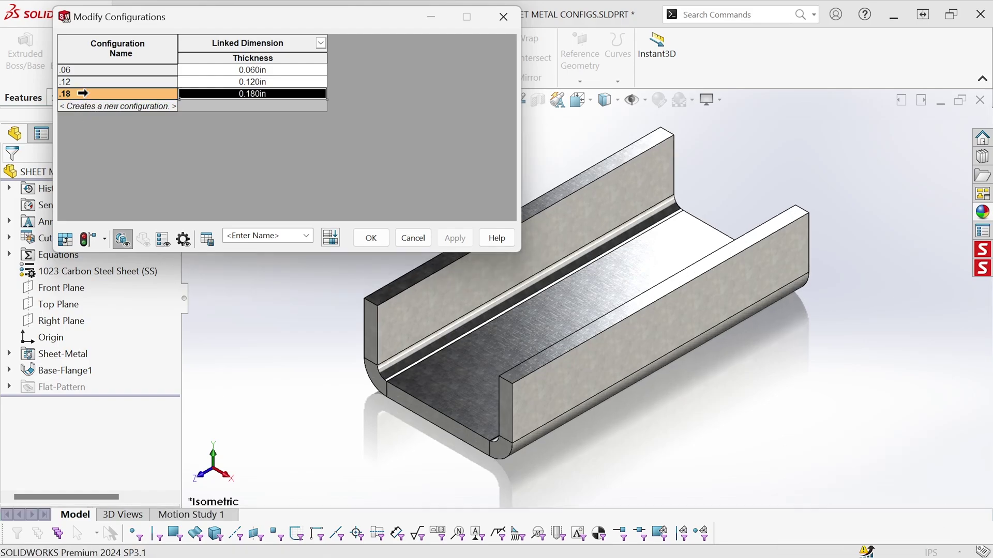
left_click(68, 70)
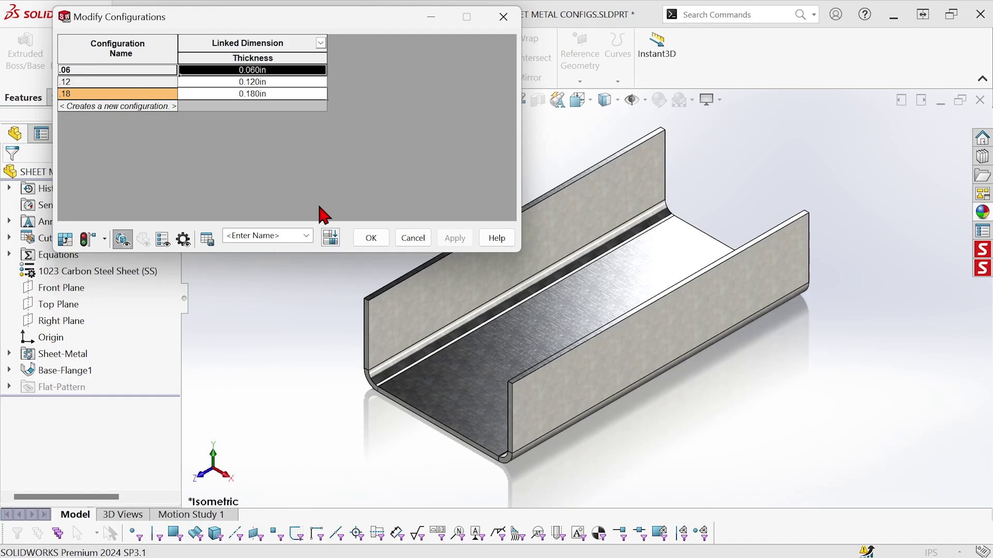
left_click(369, 239)
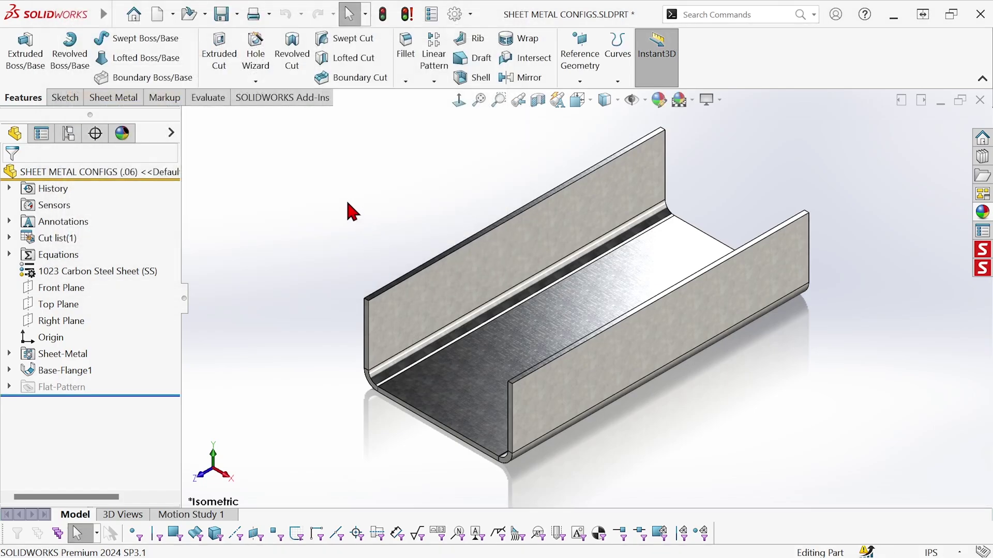